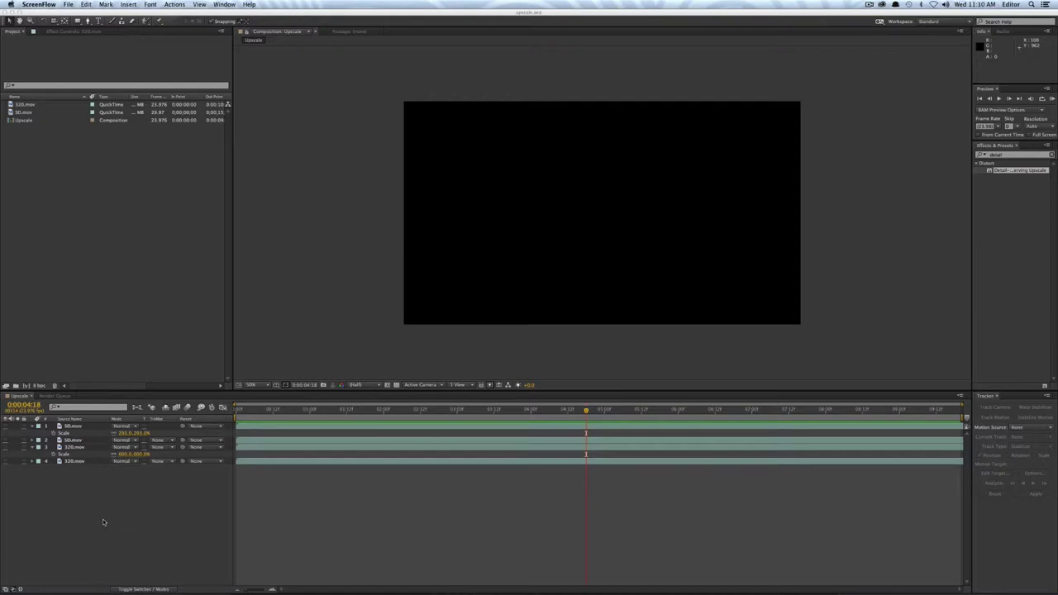
- Add SD.mov as a new layer and apply Detail-preserving Upscale fitted to the comp width
click(34, 280)
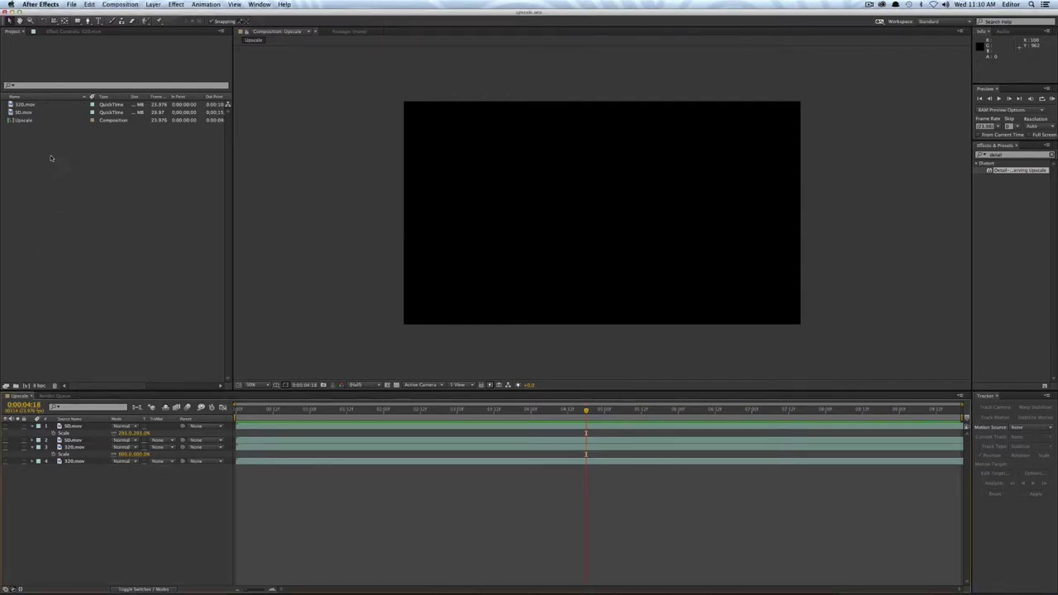
drag(24, 115, 100, 425)
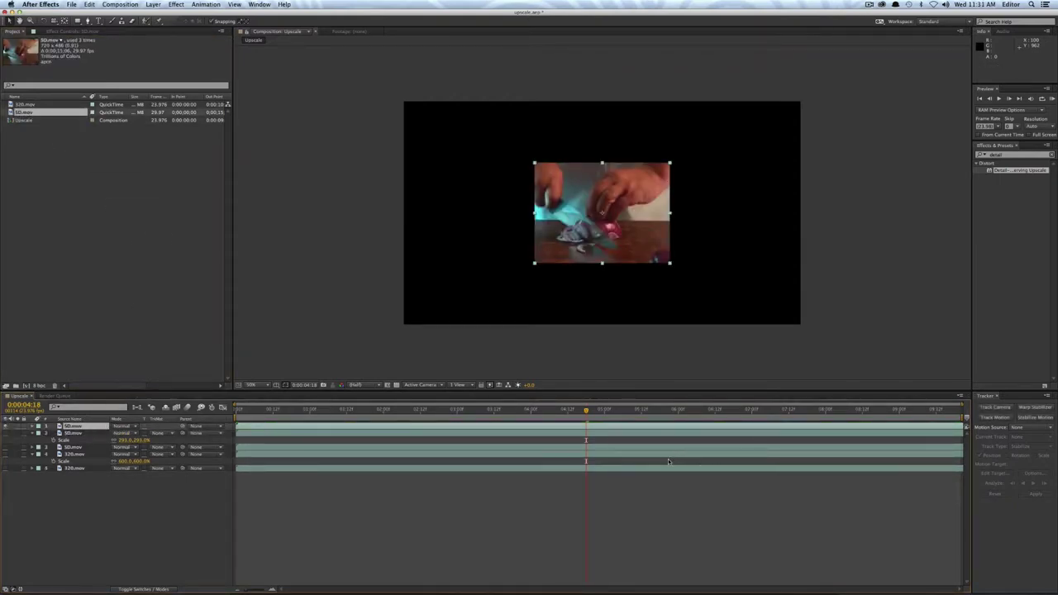
double_click(988, 170)
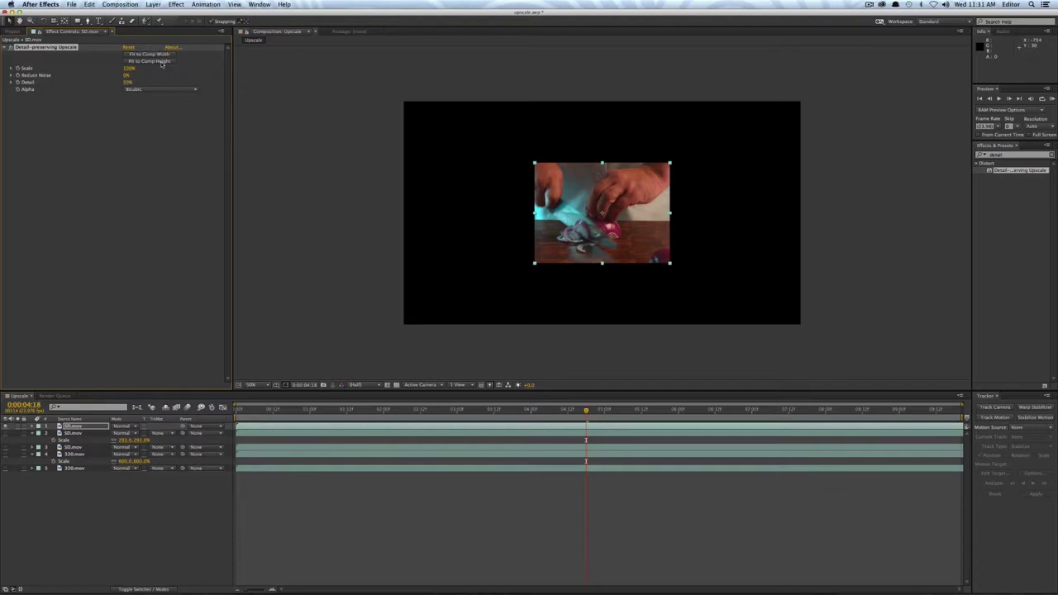
click(161, 55)
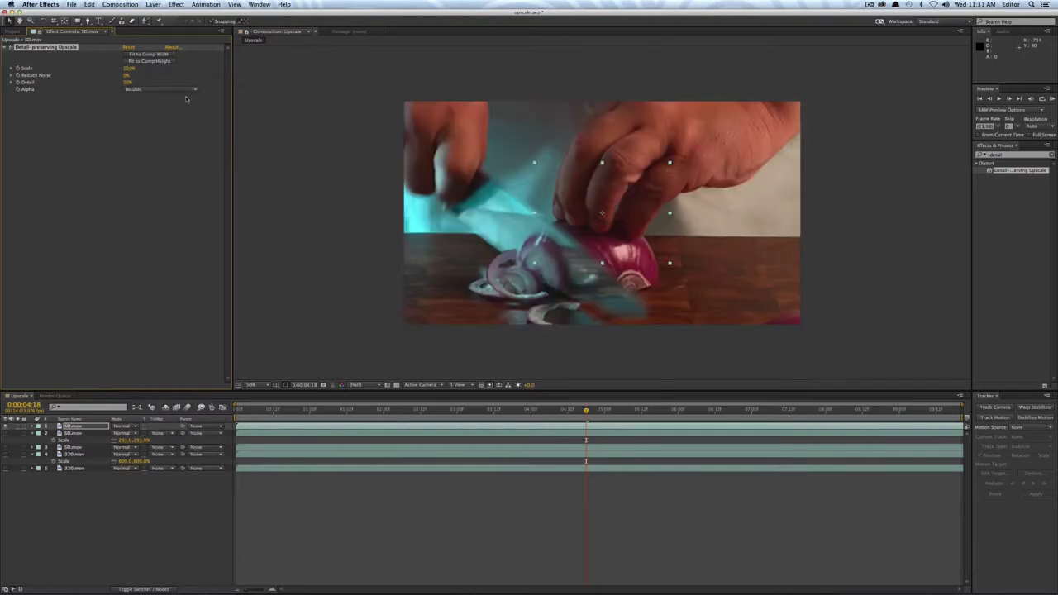
- Delete the trial SD.mov layer and select the prepared upscaled SD.mov layer
click(80, 426)
key(Delete)
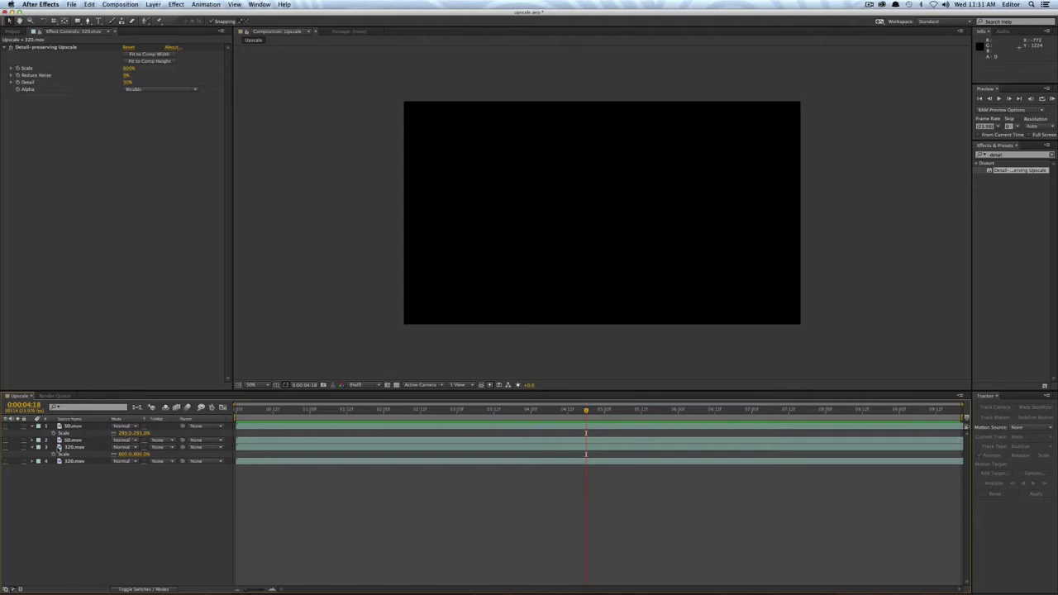
click(80, 442)
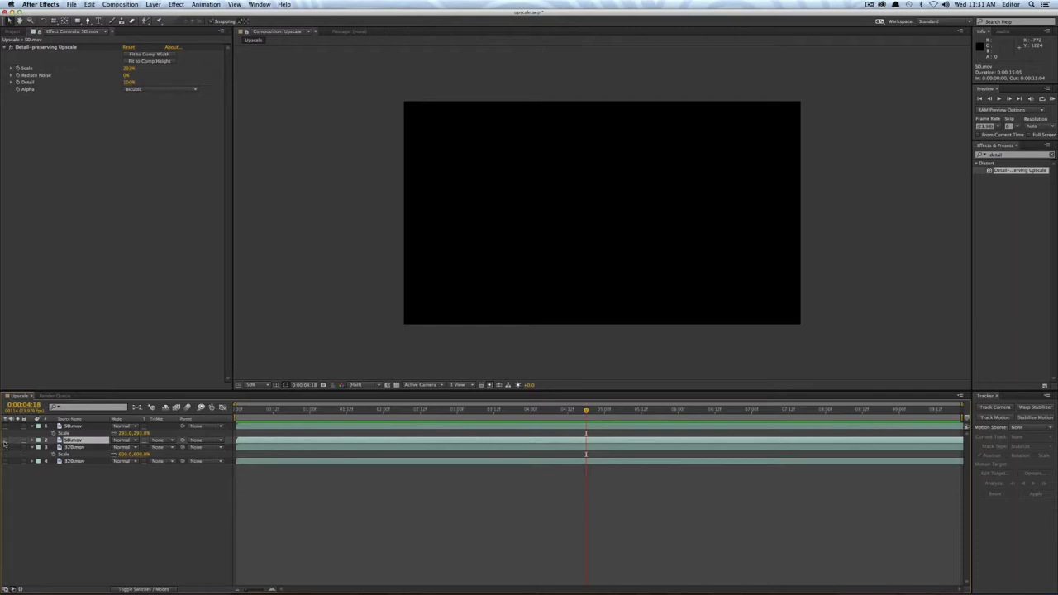
- Make the upscaled SD.mov layer visible and set the preview resolution to Full
click(5, 442)
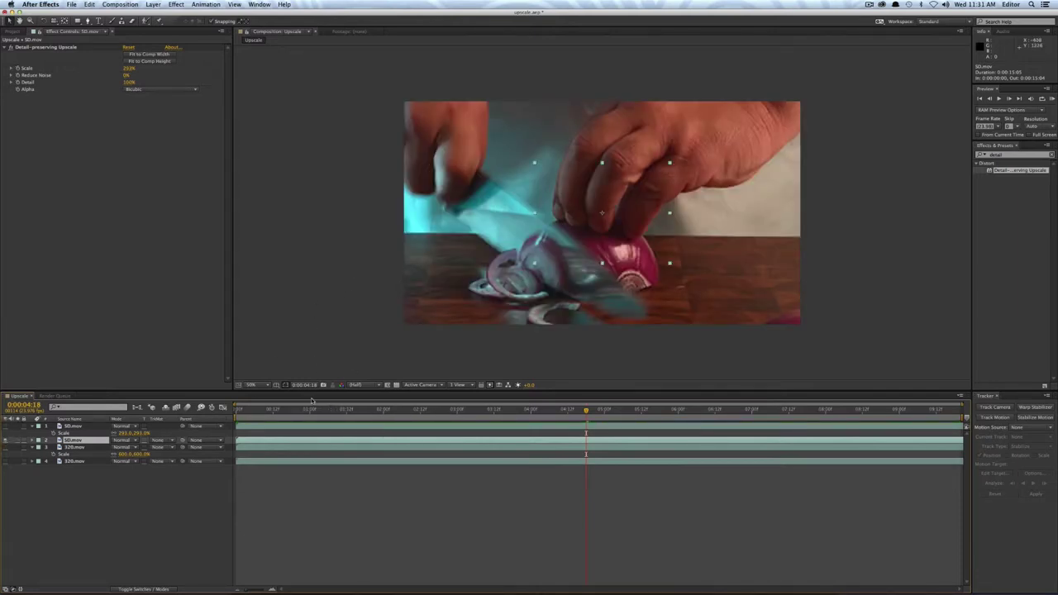
click(355, 384)
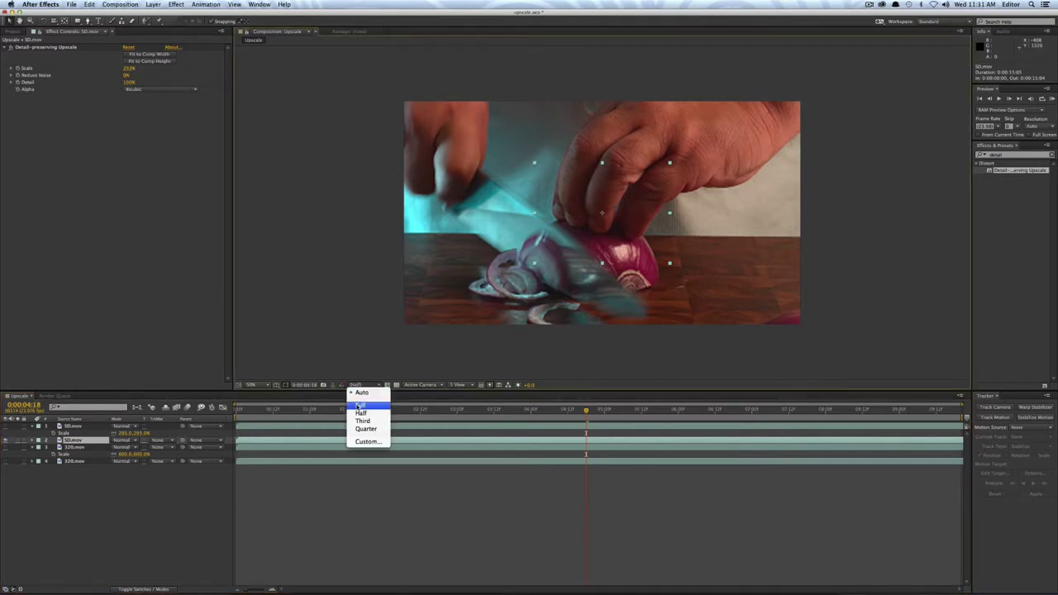
click(359, 405)
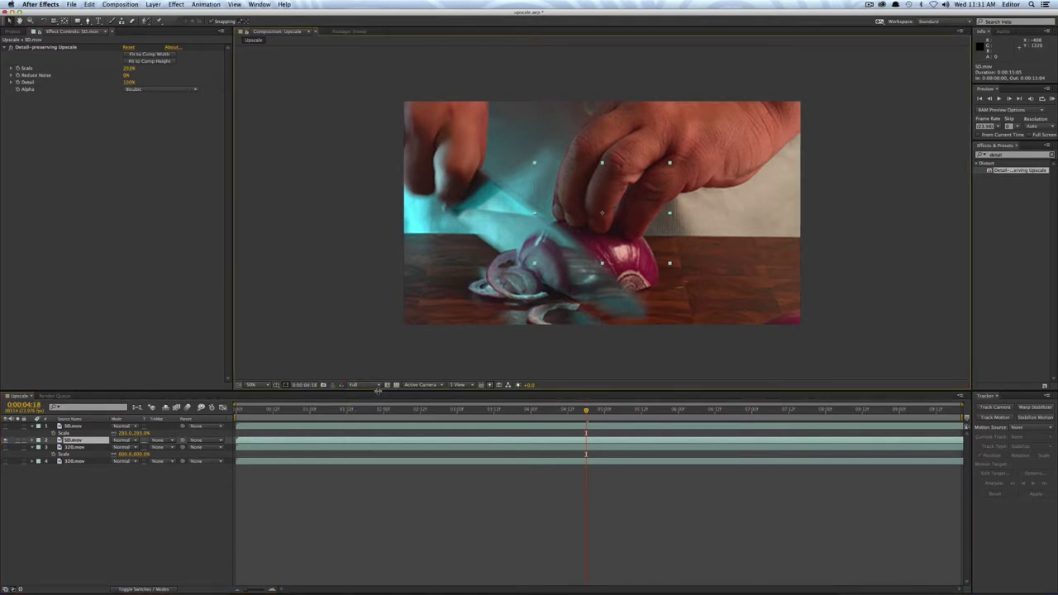
- Enlarge the comp viewer and set its magnification to 100%
drag(381, 393, 248, 492)
click(250, 484)
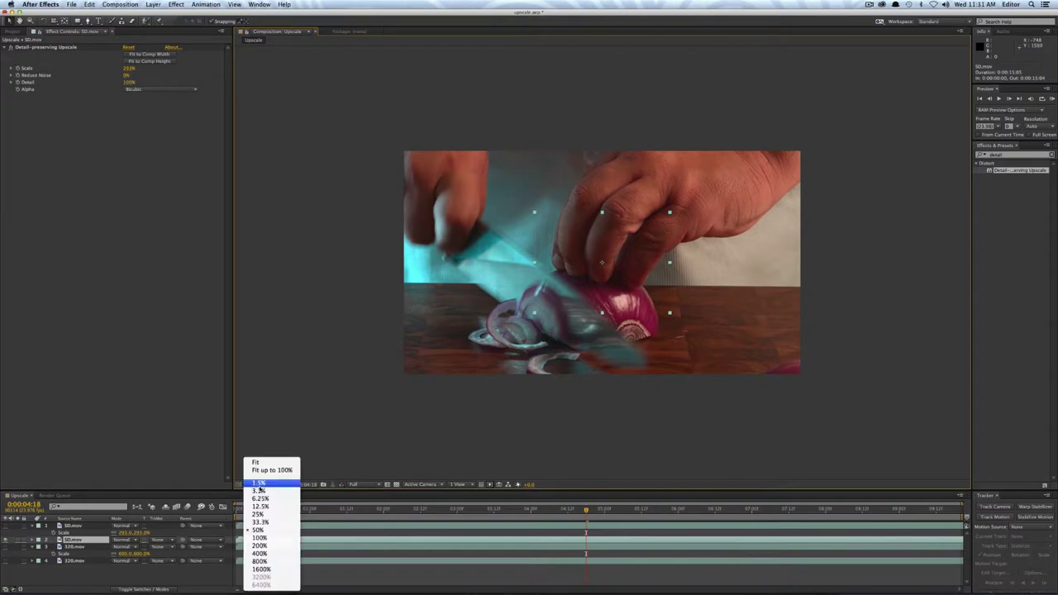
click(272, 539)
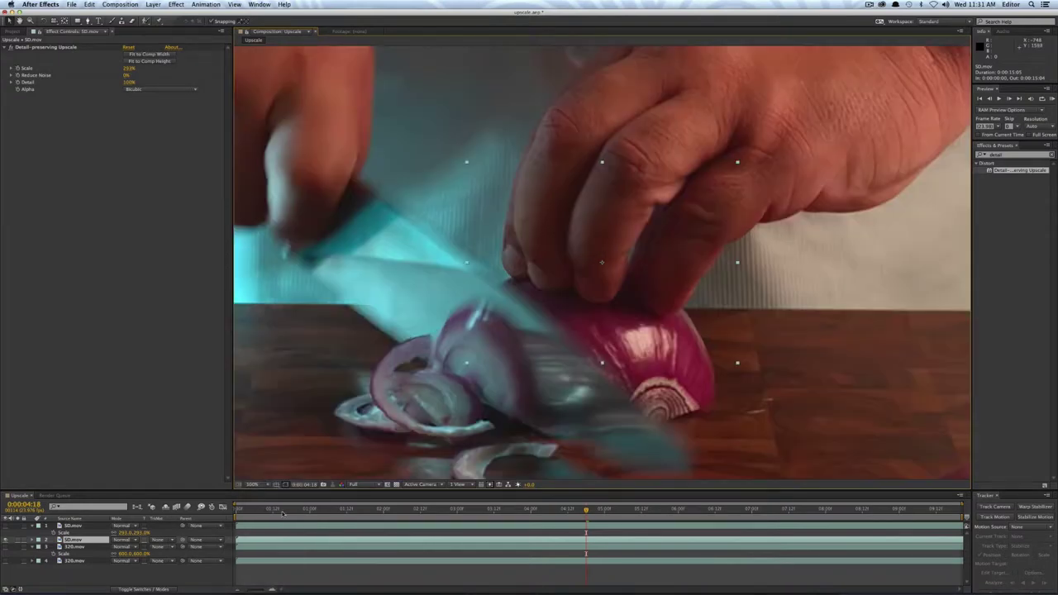
drag(232, 349, 101, 349)
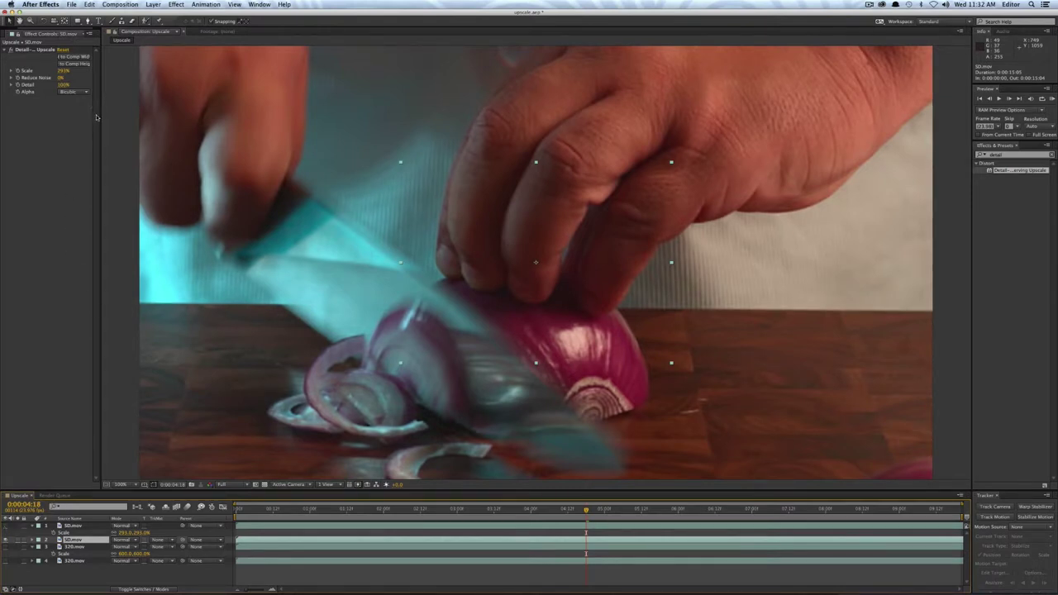
- Raise the SD.mov upscale's Detail to 100% and fit it to the comp height at 293%
drag(102, 122, 126, 121)
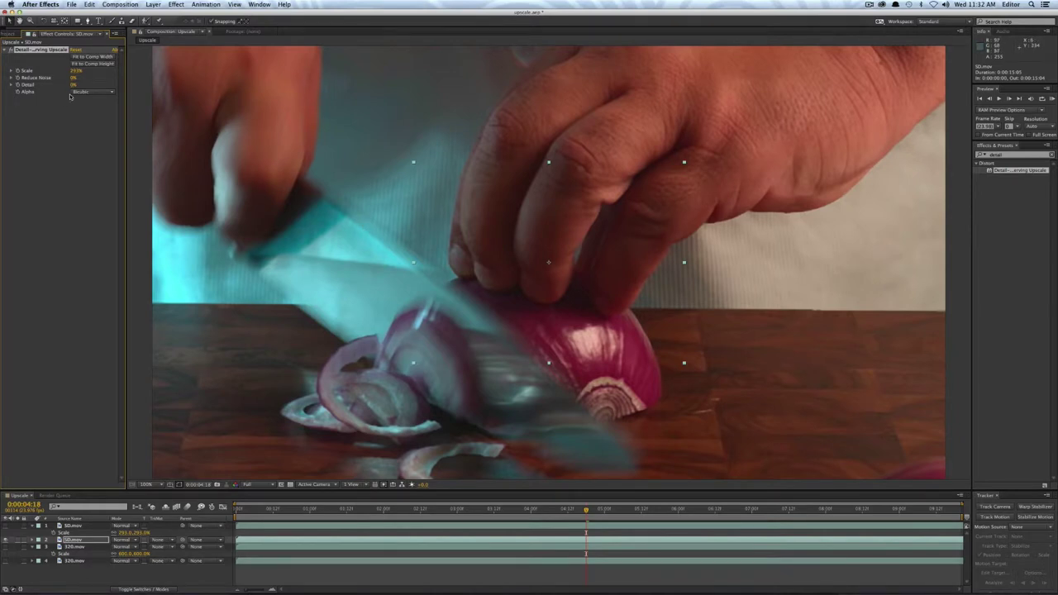
drag(73, 85, 128, 96)
drag(75, 72, 91, 74)
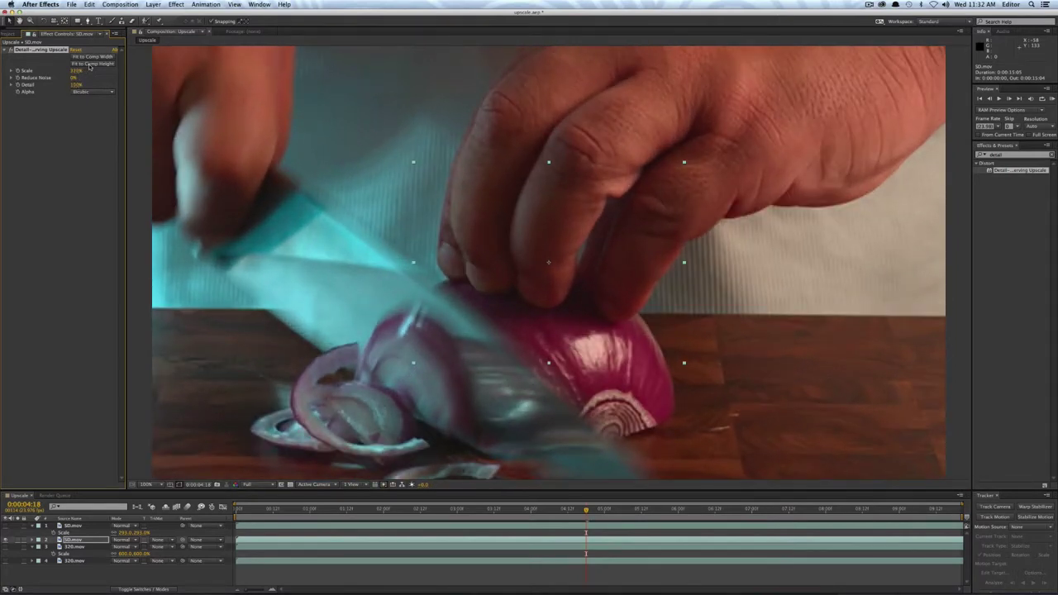
click(90, 62)
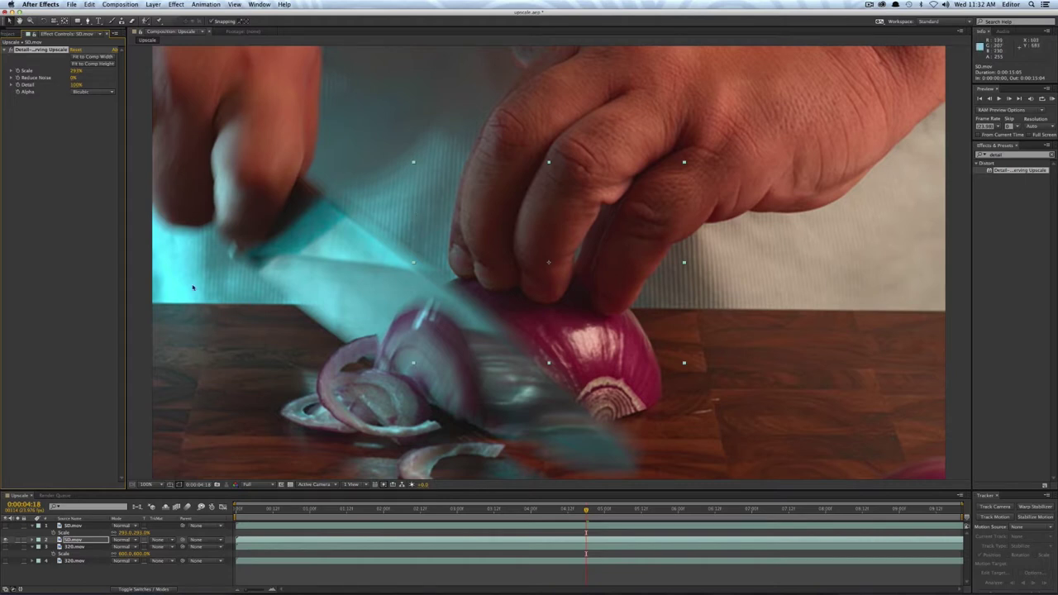
click(25, 561)
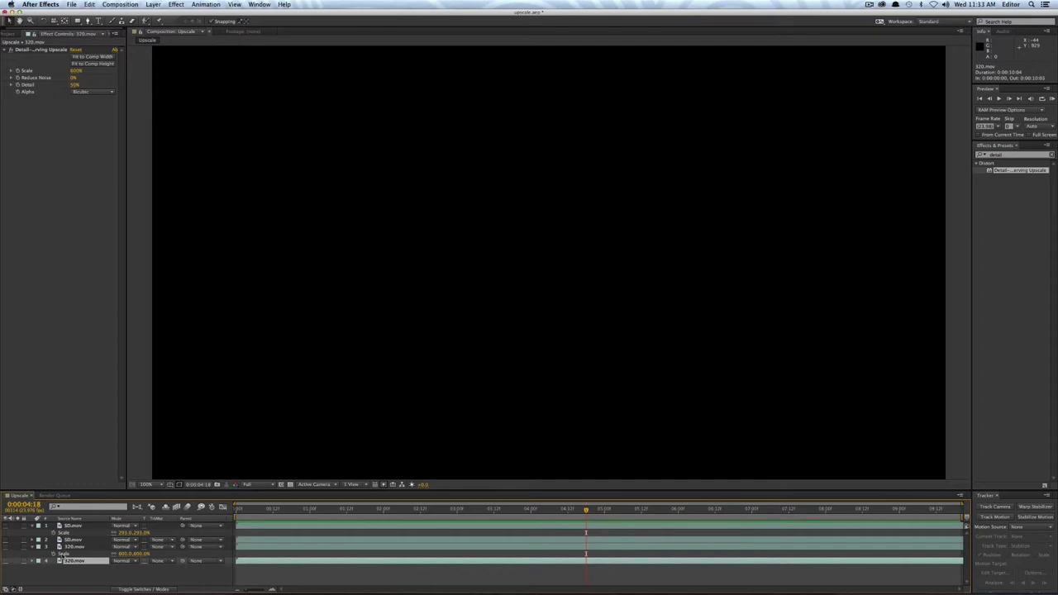
- Toggle the regular 600% 320.mov layer on and off to compare it with the Detail-preserving version
click(73, 547)
click(5, 547)
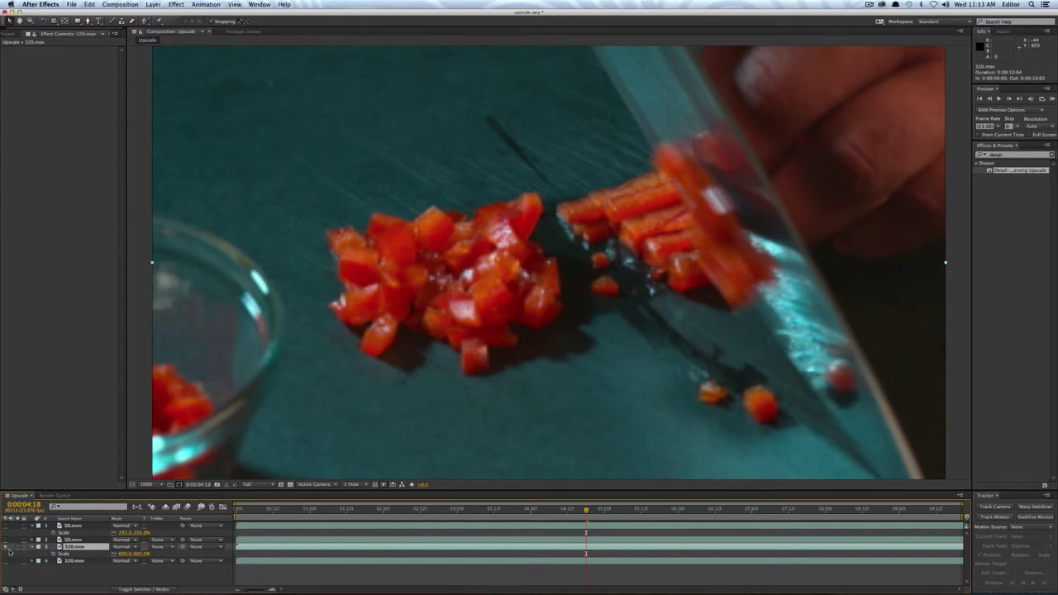
click(6, 547)
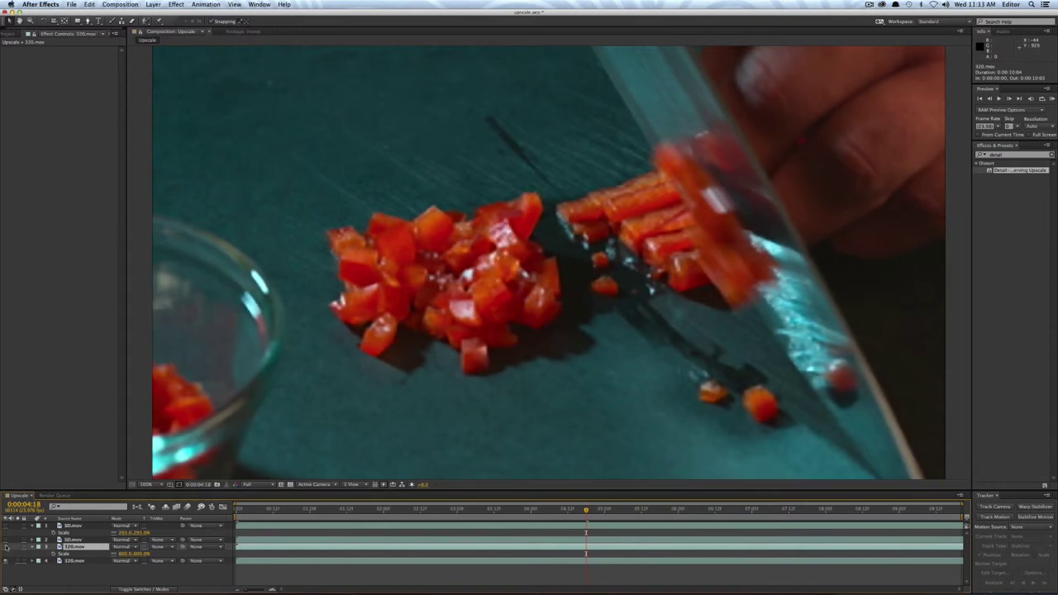
click(6, 547)
click(6, 547)
click(6, 548)
click(79, 560)
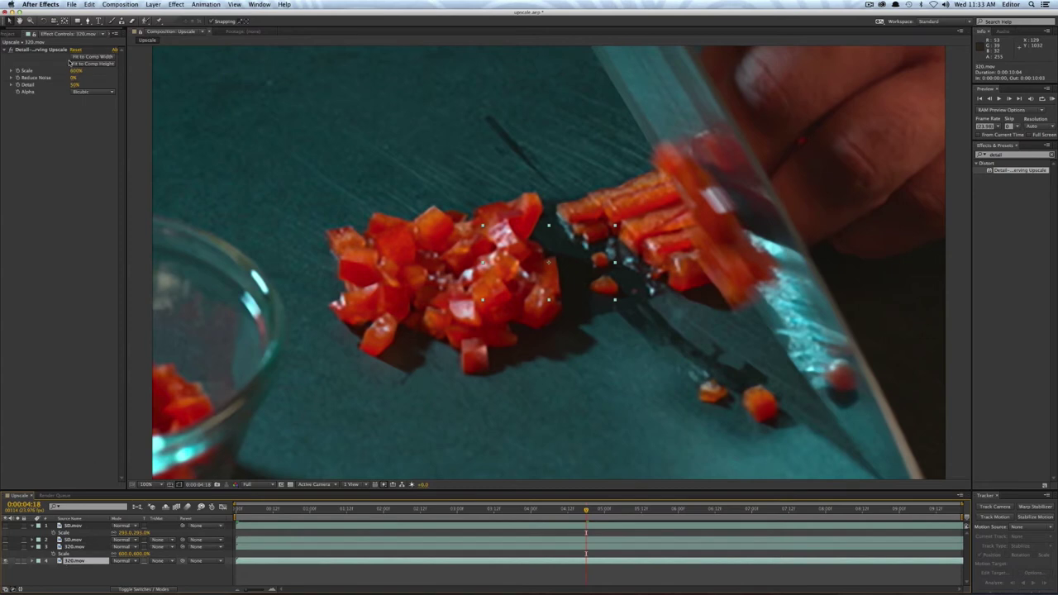
- Enter 20 for Reduce Noise on the 600% 320.mov upscale, then scrub Detail to 100%
drag(73, 77, 148, 83)
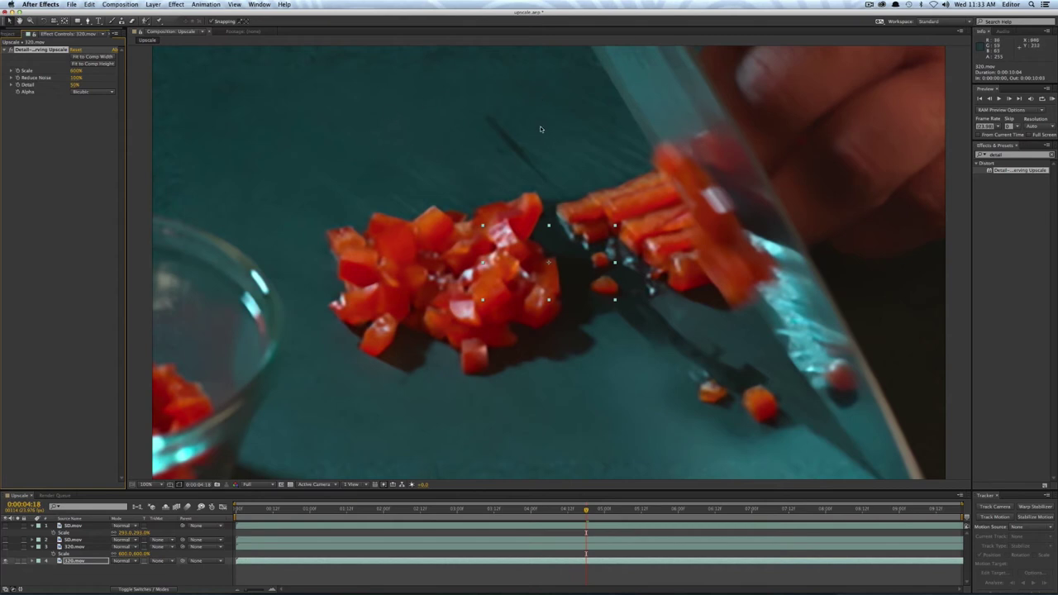
click(76, 78)
text(20)
key(Return)
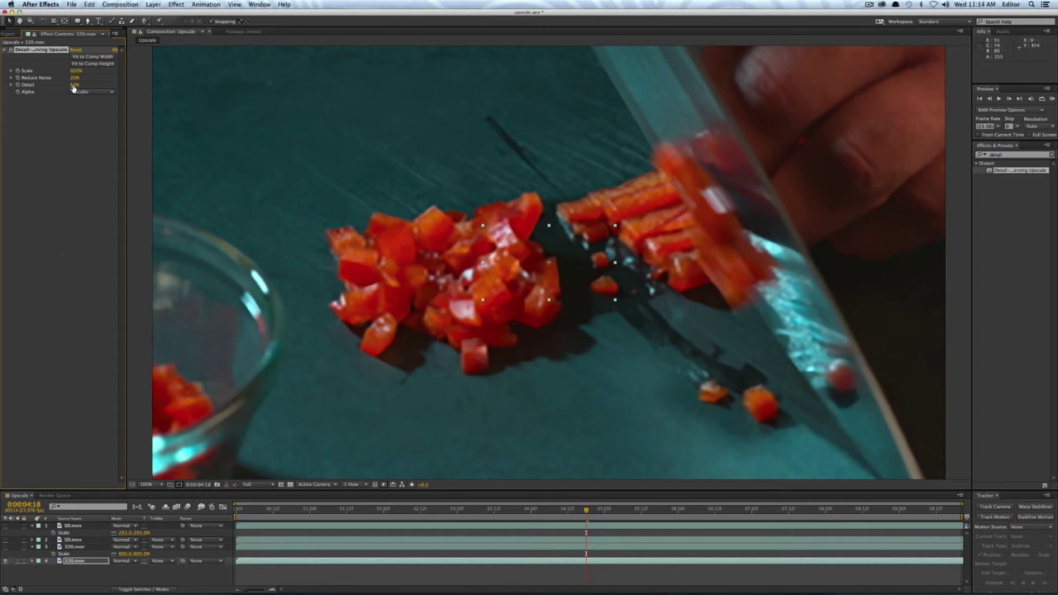
drag(73, 86, 99, 84)
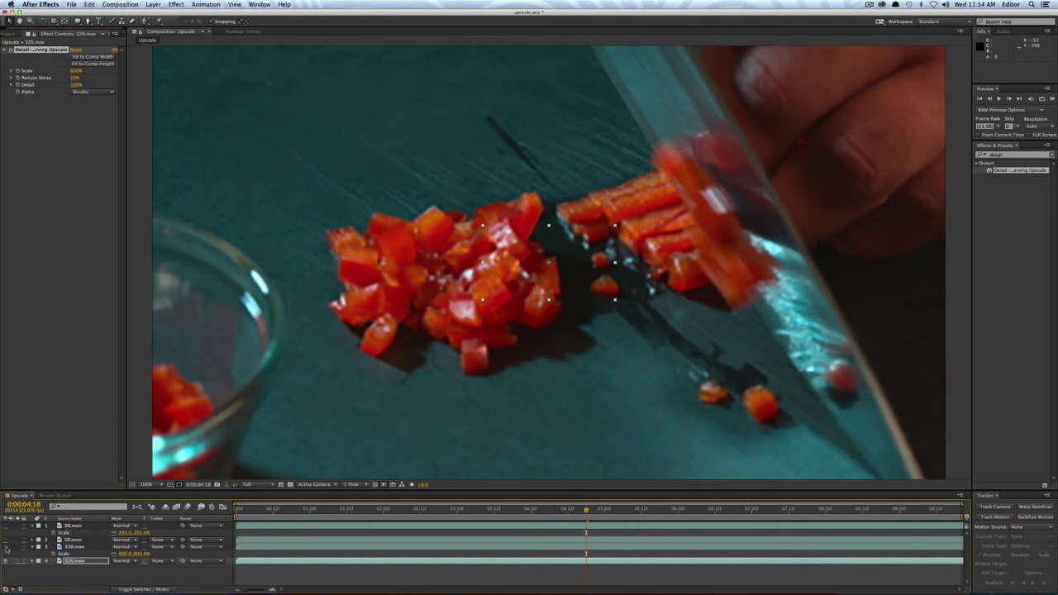
click(7, 547)
- Toggle the regular 320.mov layer twice to compare, then select and show the SD.mov onion layer
click(6, 547)
click(6, 547)
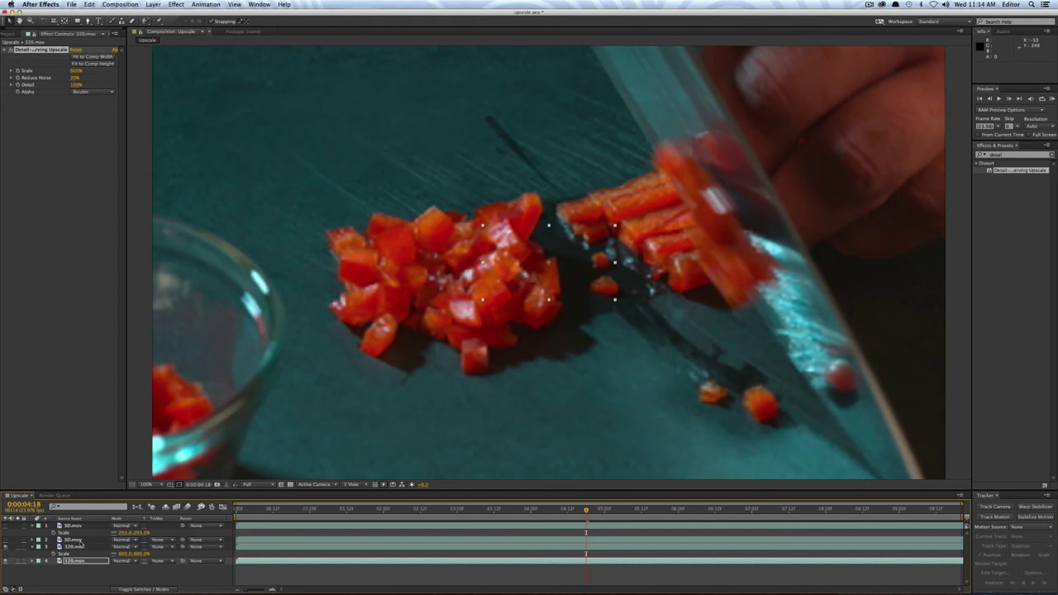
click(76, 539)
click(7, 539)
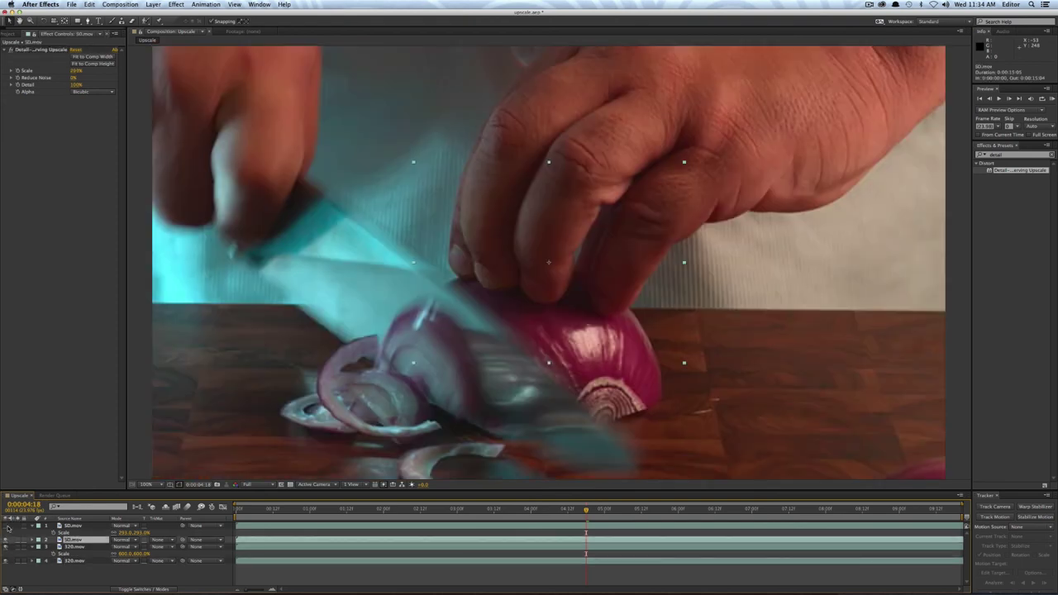